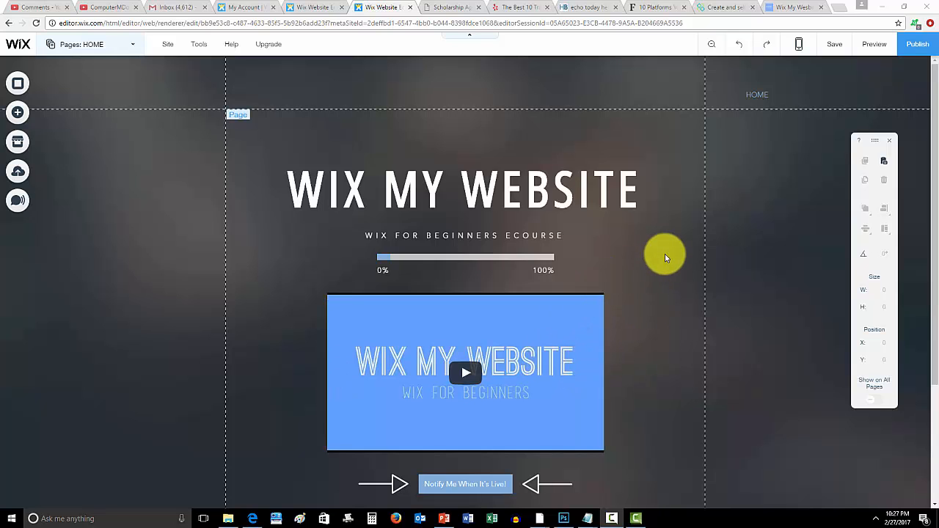
scroll(665, 258, down, 1)
scroll(664, 258, up, 1)
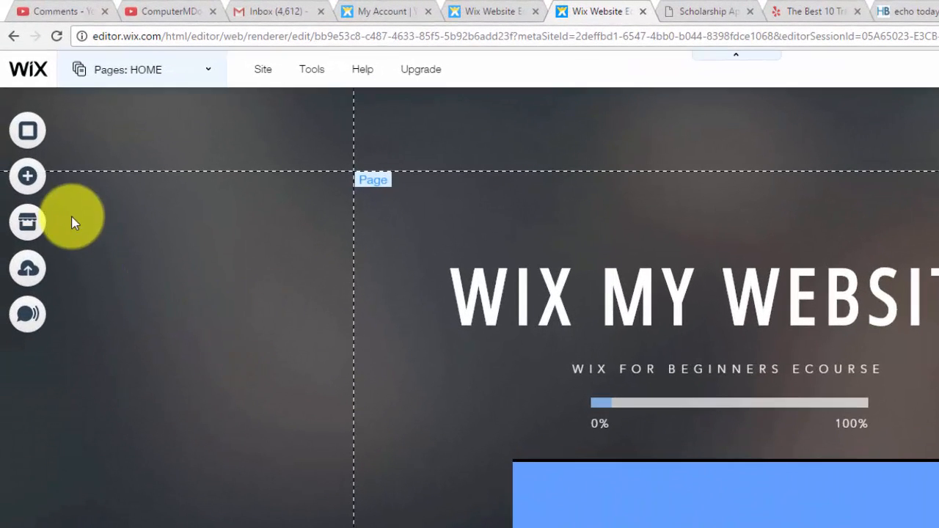
Add the Fresh Market box slideshow to the landing page from the Add panel
click(27, 179)
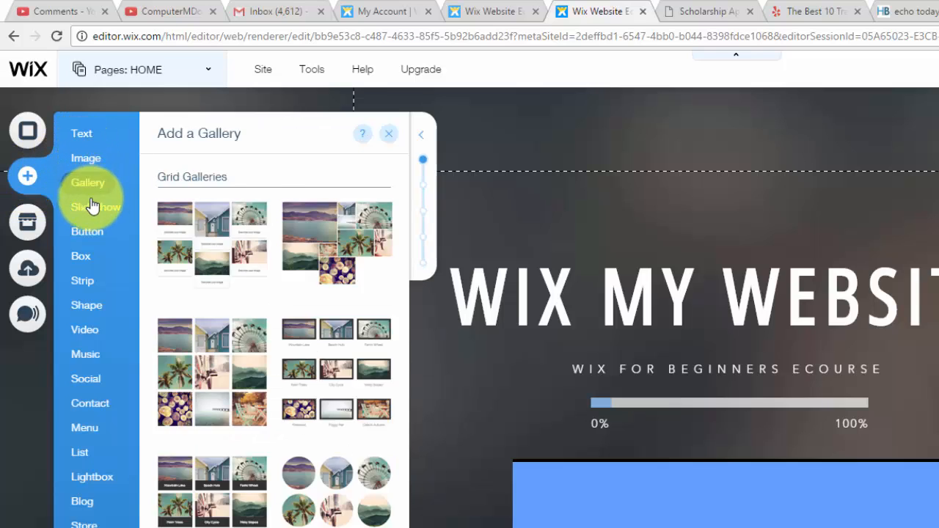
mouse_move(95, 207)
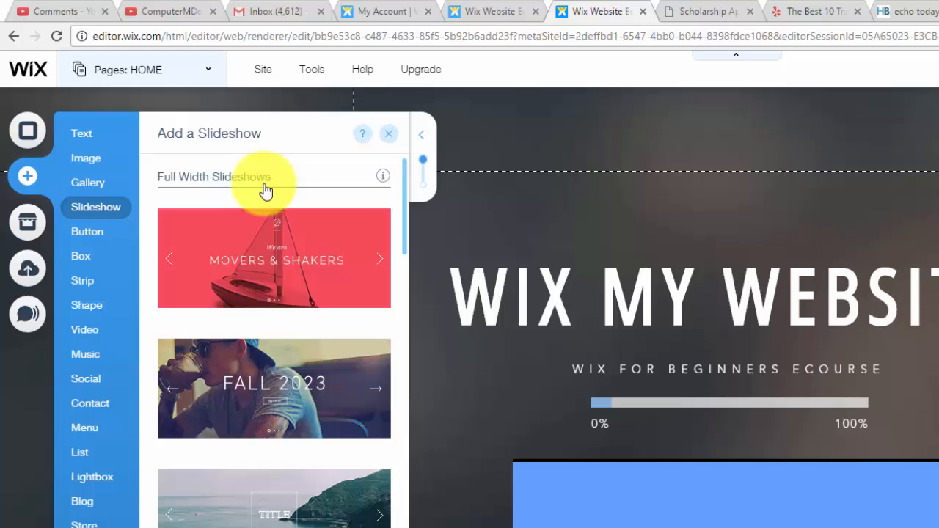
scroll(269, 199, down, 5)
scroll(268, 199, down, 5)
scroll(268, 199, down, 5)
scroll(268, 199, down, 5)
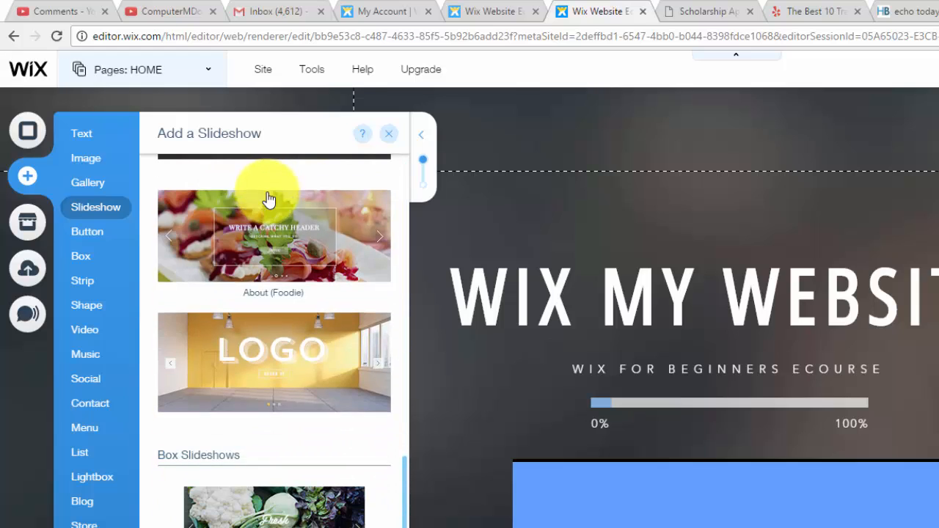
scroll(268, 199, down, 5)
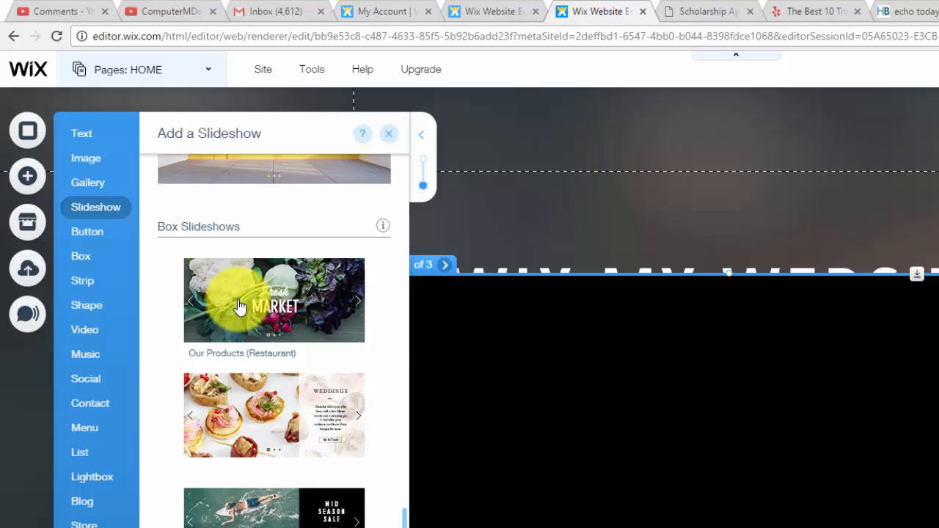
click(239, 306)
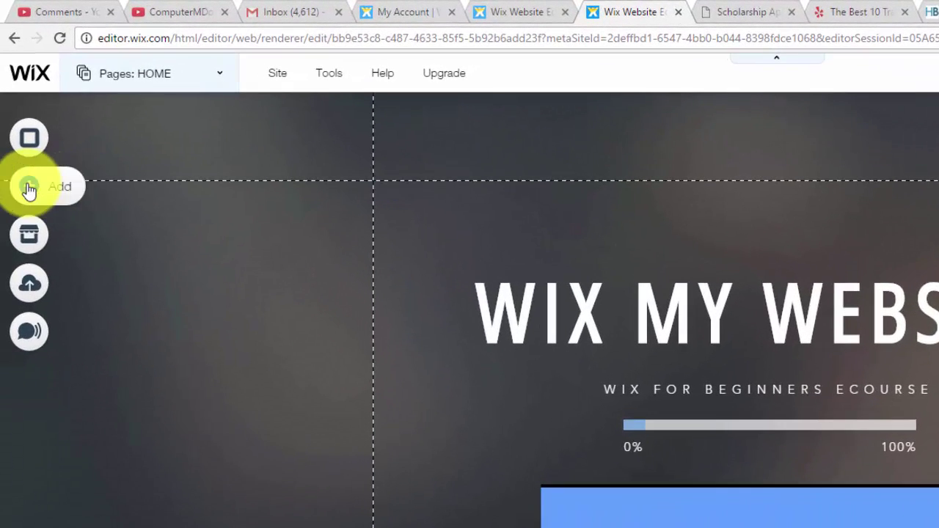
Add the Promo (Summer Sale) full-width slideshow to the page in its place
click(30, 189)
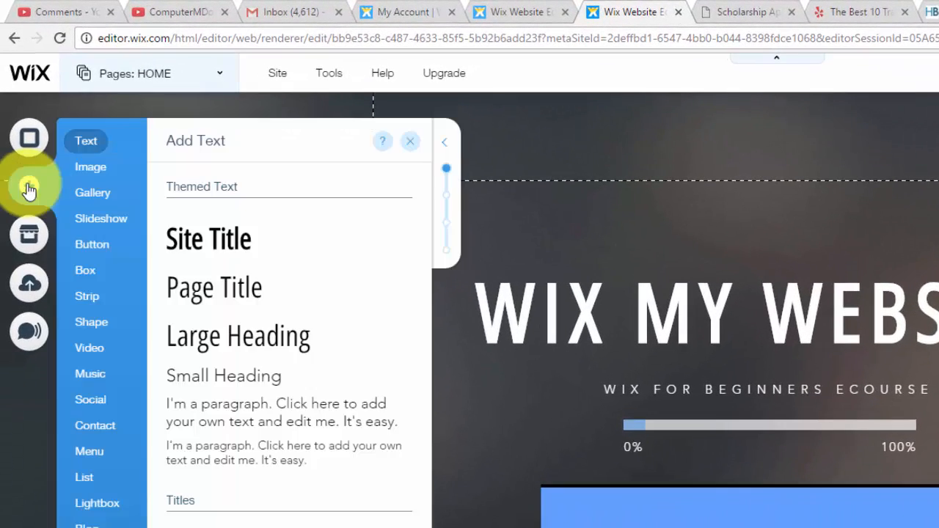
click(101, 218)
scroll(242, 222, down, 3)
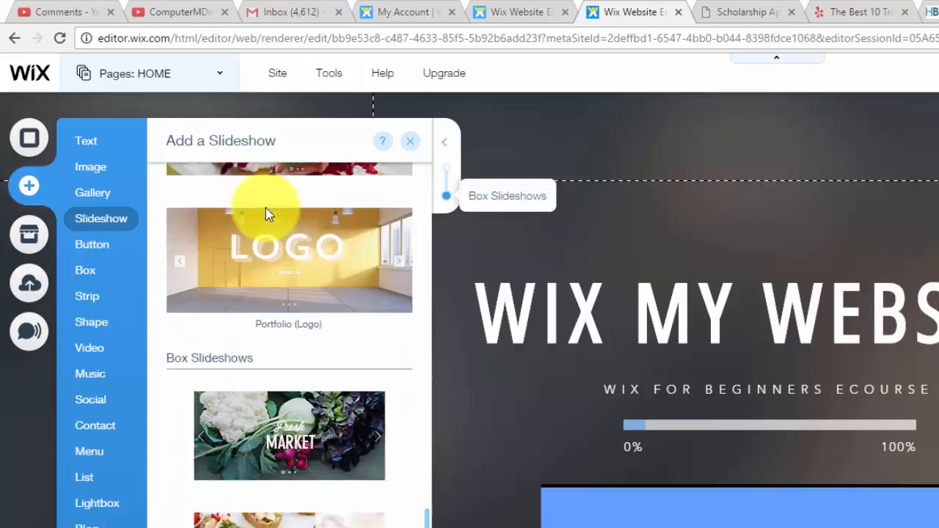
scroll(265, 208, up, 3)
scroll(279, 220, up, 3)
click(318, 231)
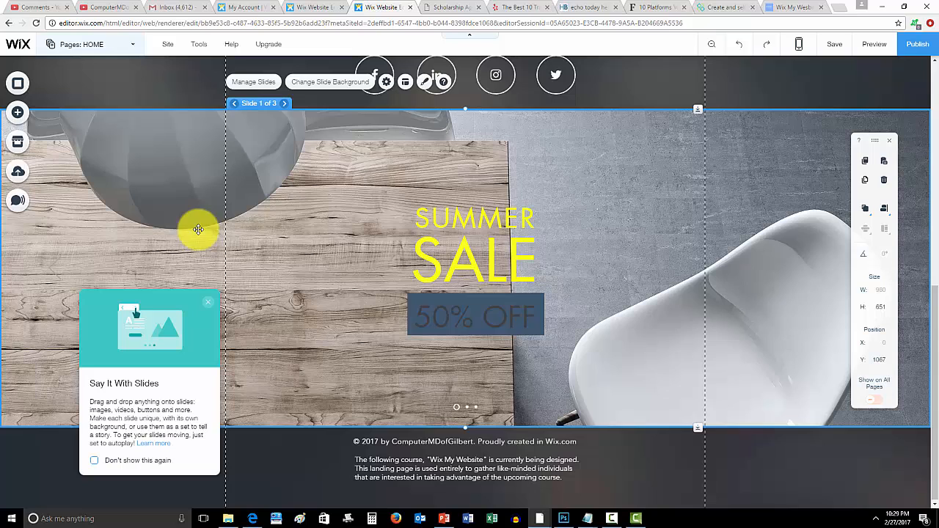
Dismiss the 'Say It With Slides' tip and nudge the slideshow strip slightly lower
click(209, 305)
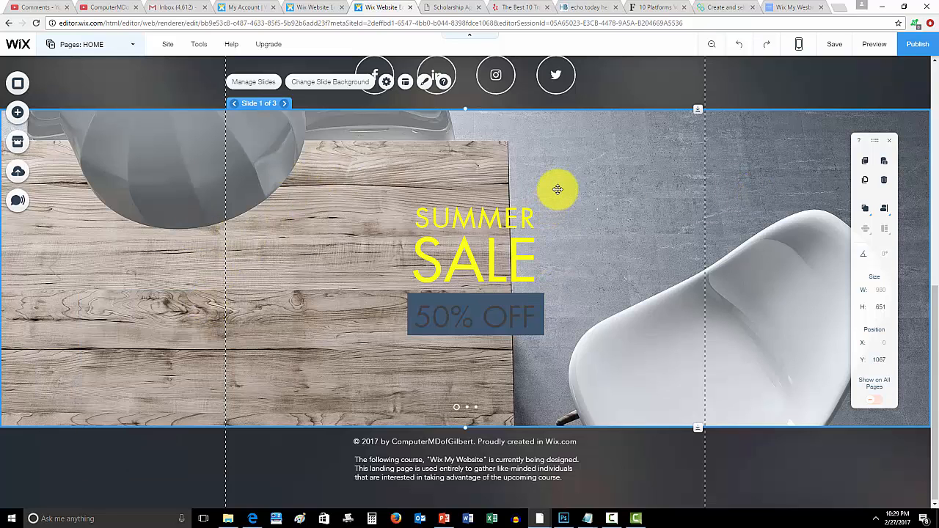
drag(559, 200, 559, 197)
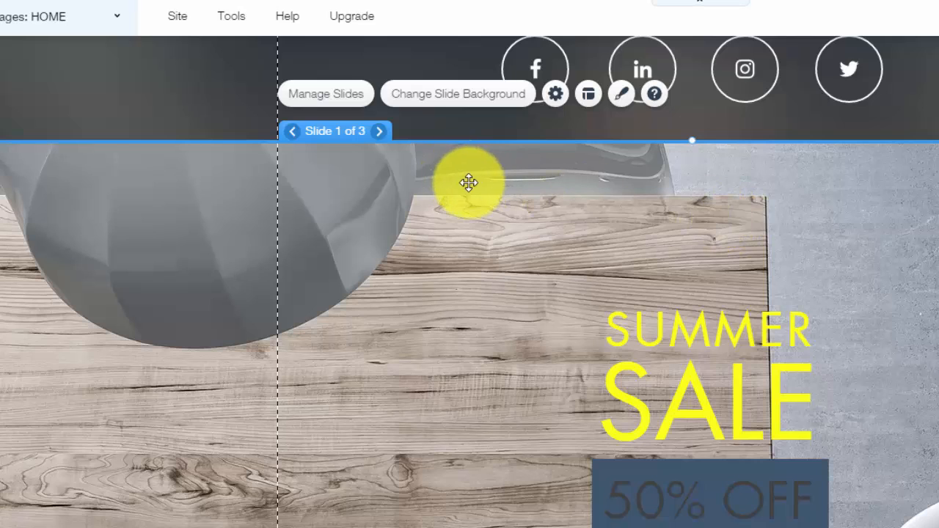
In Manage Slides, move Slide 2 below Slide 3, then look at slide background choices
click(338, 99)
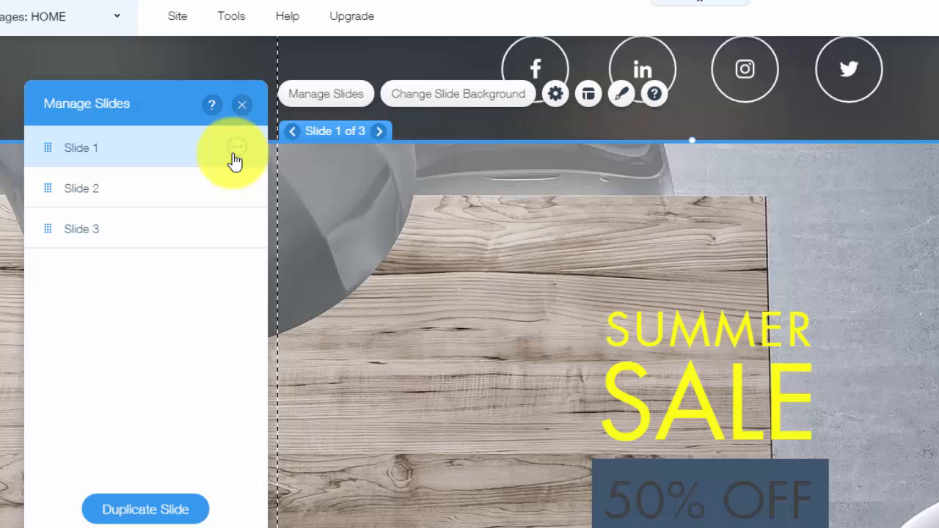
mouse_move(132, 229)
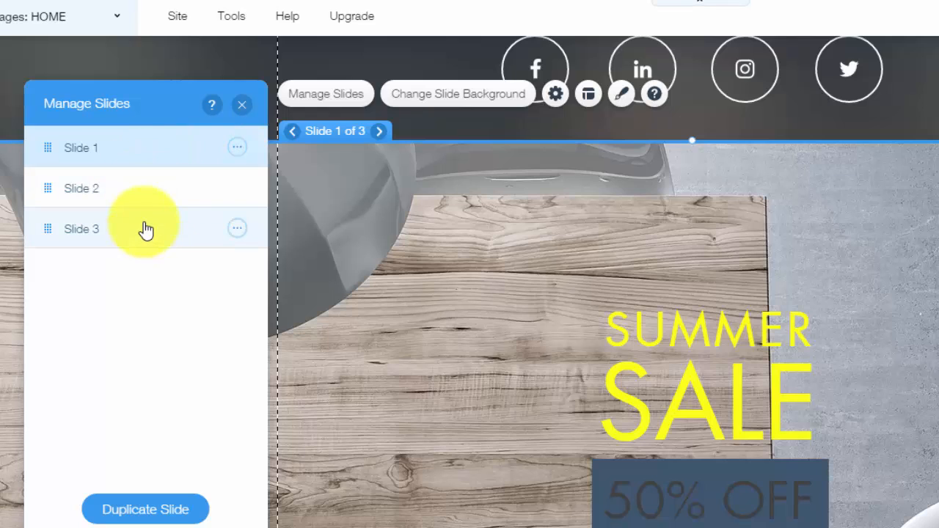
click(241, 149)
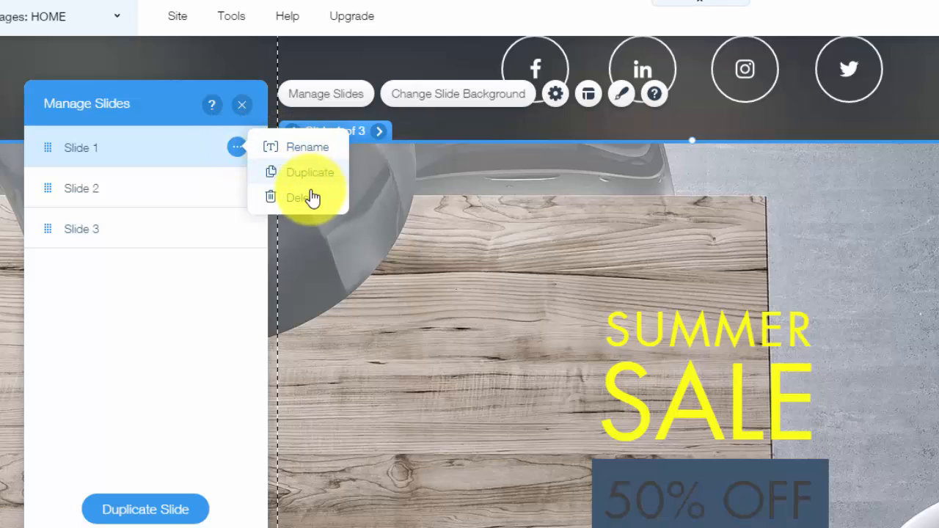
click(66, 187)
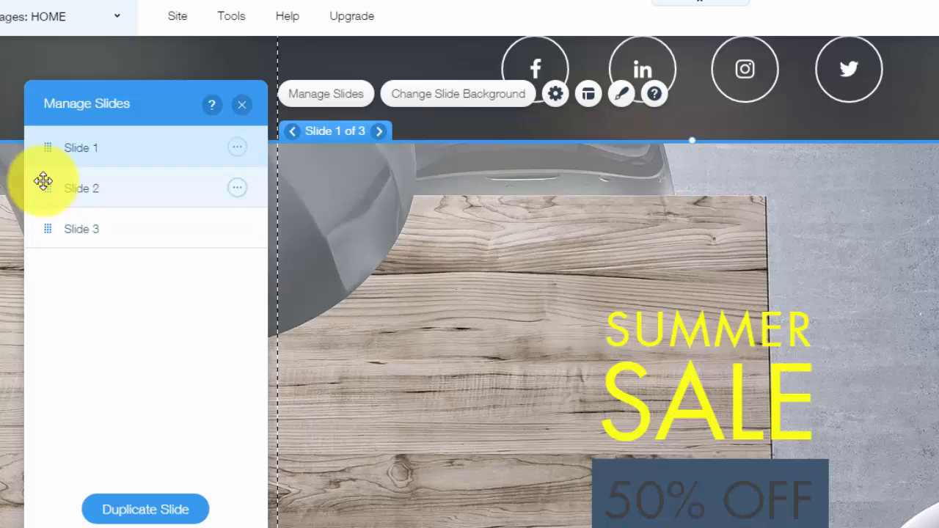
mouse_move(43, 181)
mouse_down()
mouse_move(58, 233)
mouse_move(59, 213)
mouse_up()
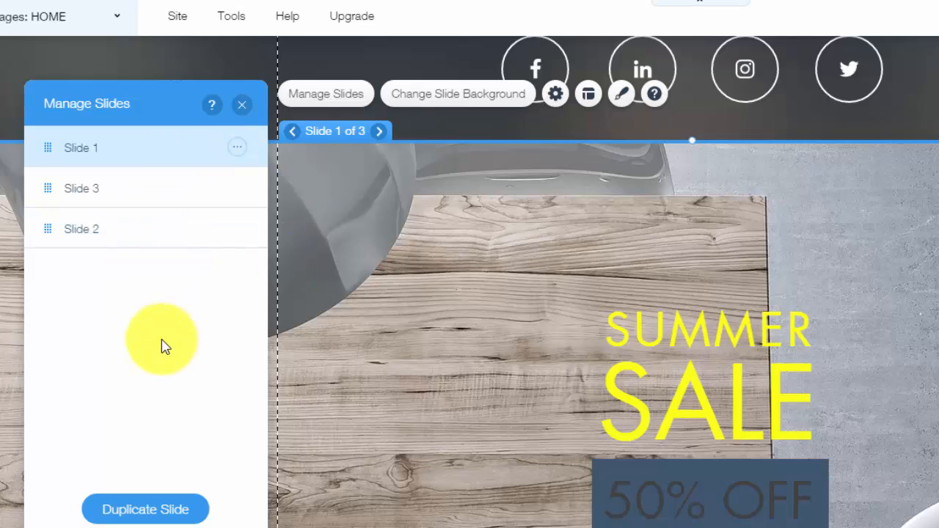
click(455, 94)
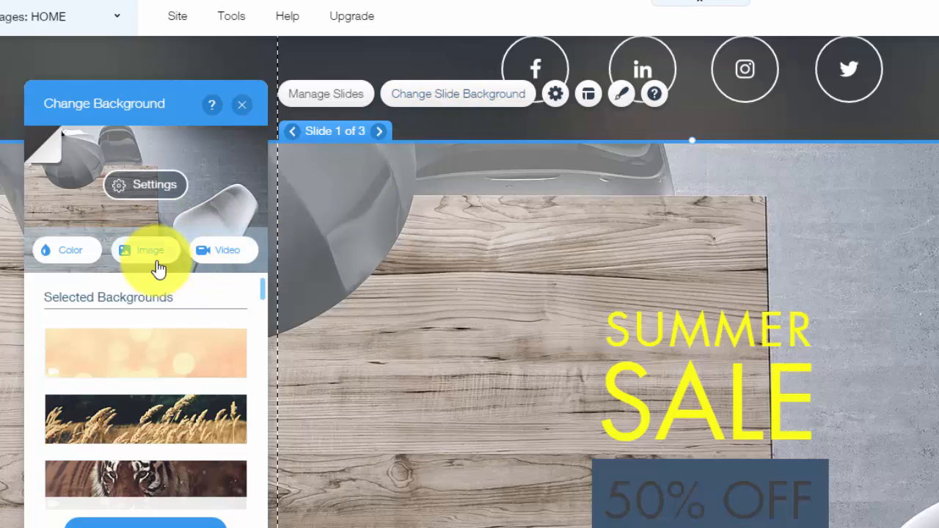
Switch the slideshow to the More Offers slide via the slide list
click(242, 104)
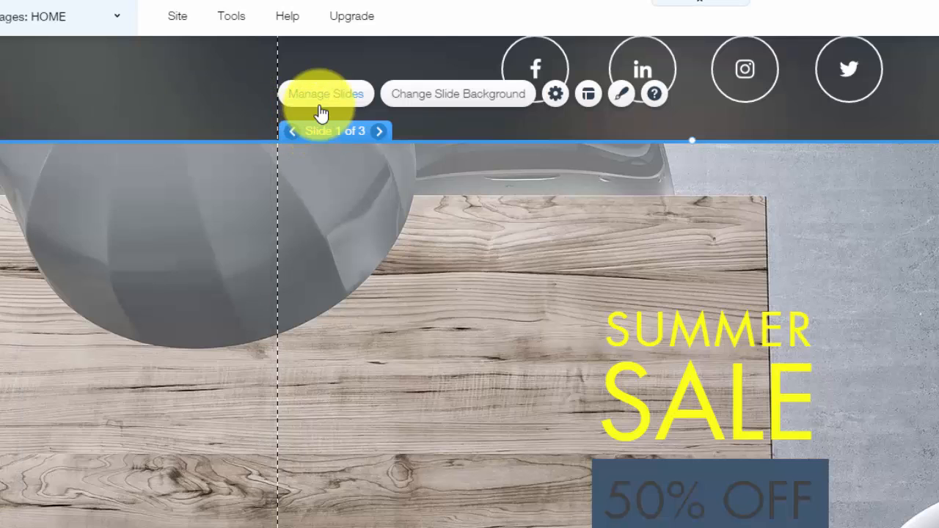
click(326, 94)
click(152, 193)
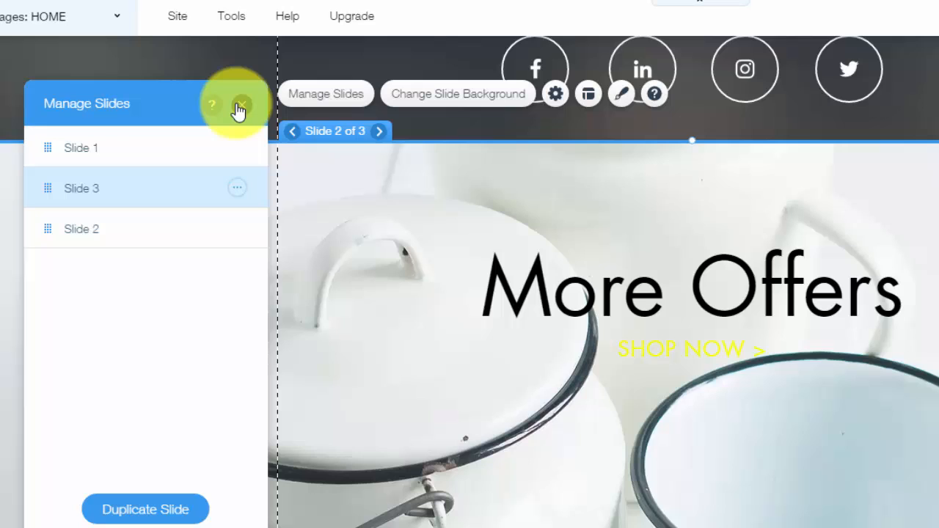
click(240, 106)
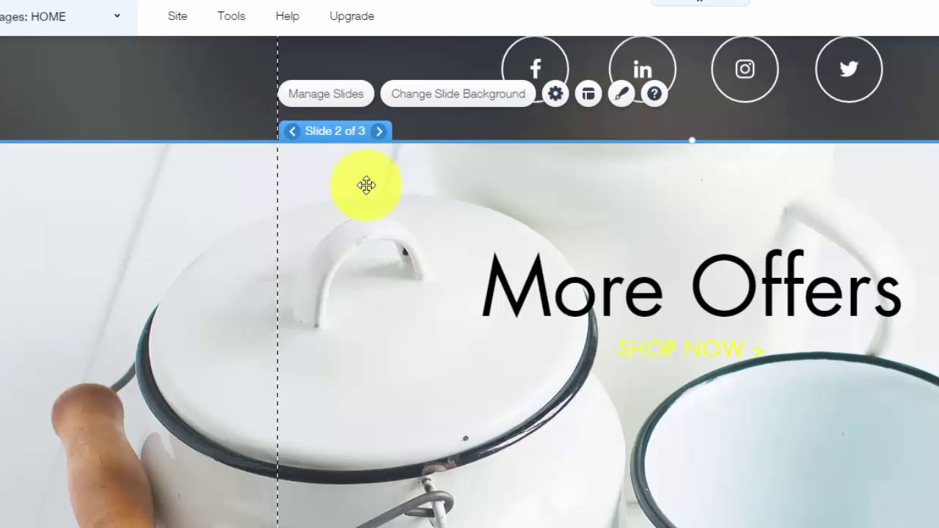
Browse image backgrounds for the More Offers slide and close the background options
click(437, 95)
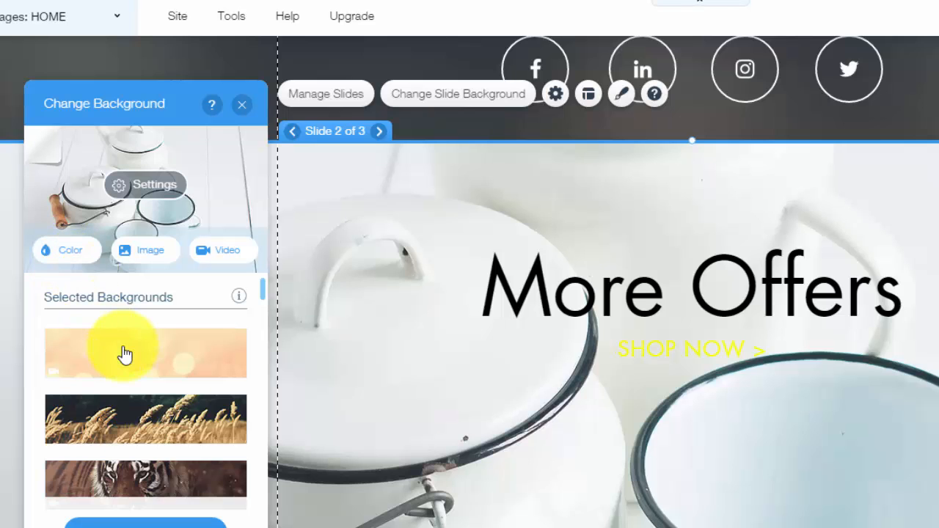
scroll(125, 355, down, 5)
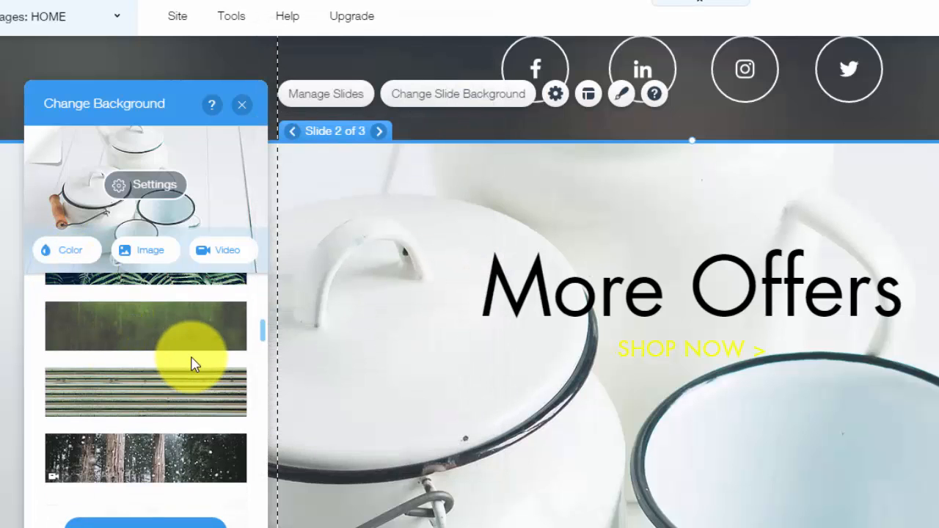
scroll(193, 364, up, 5)
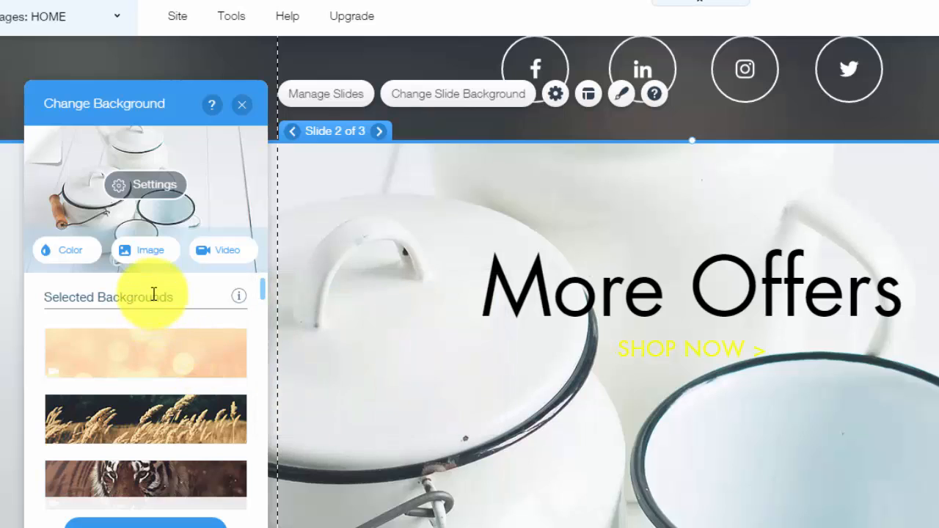
click(138, 250)
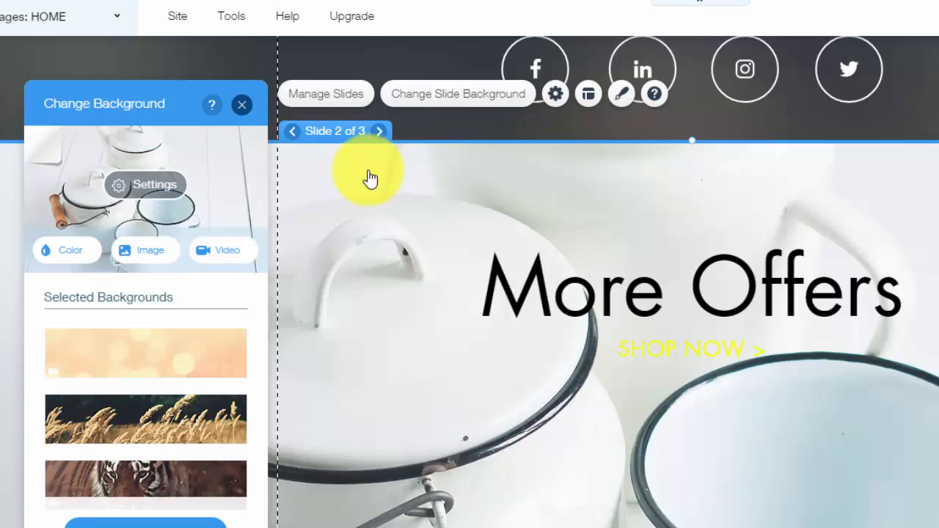
click(527, 372)
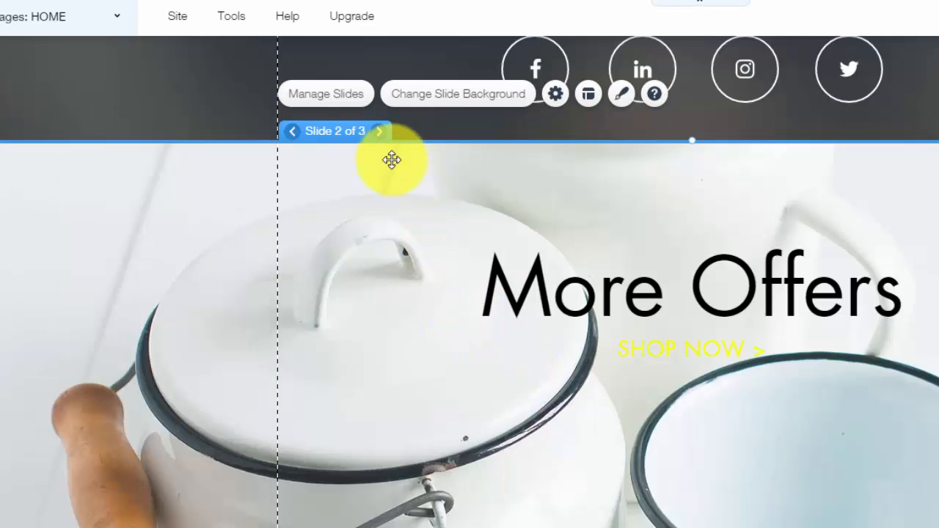
Enable autoplay on loading and keep pause-on-hover switched on in Slideshow Settings
click(556, 96)
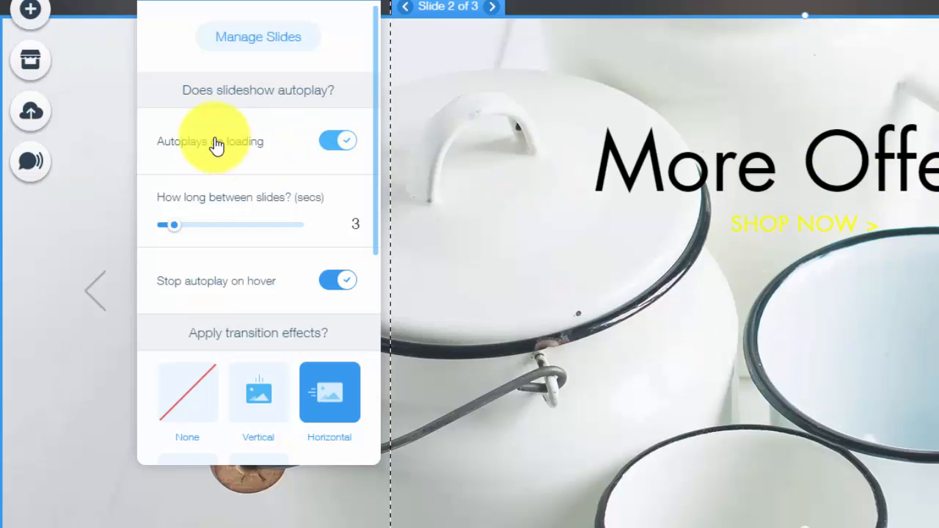
click(339, 141)
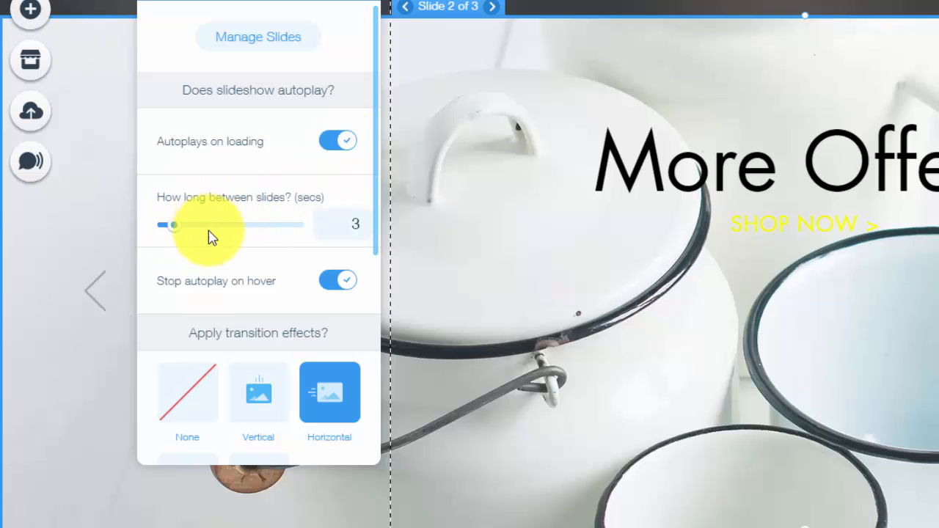
scroll(244, 217, down, 1)
scroll(244, 217, down, 2)
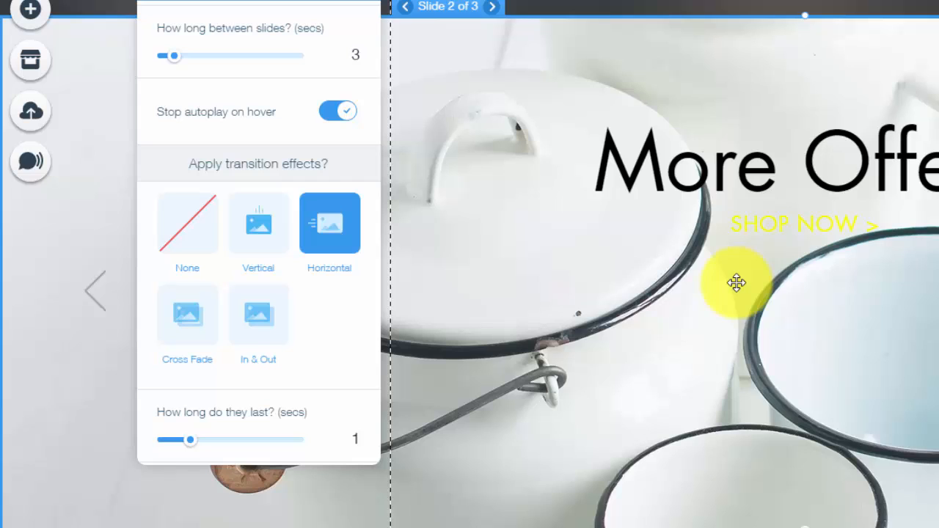
click(338, 110)
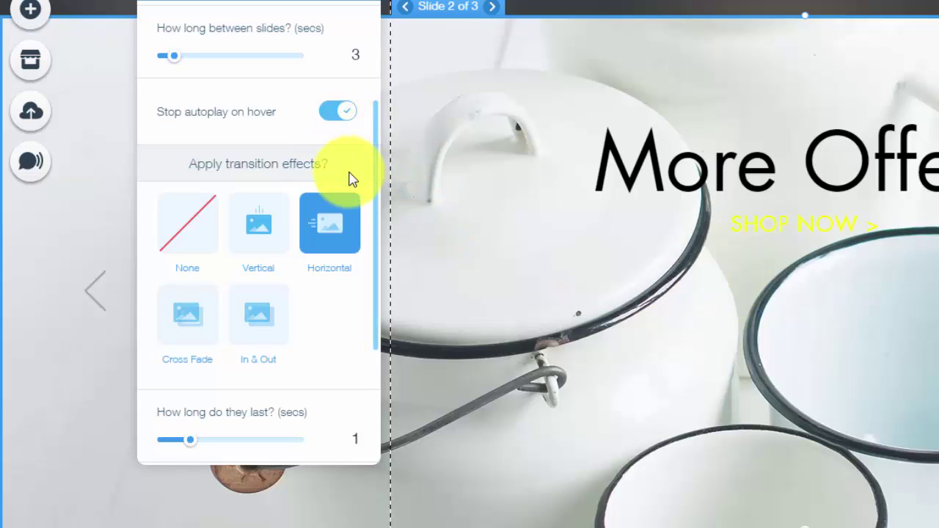
click(346, 118)
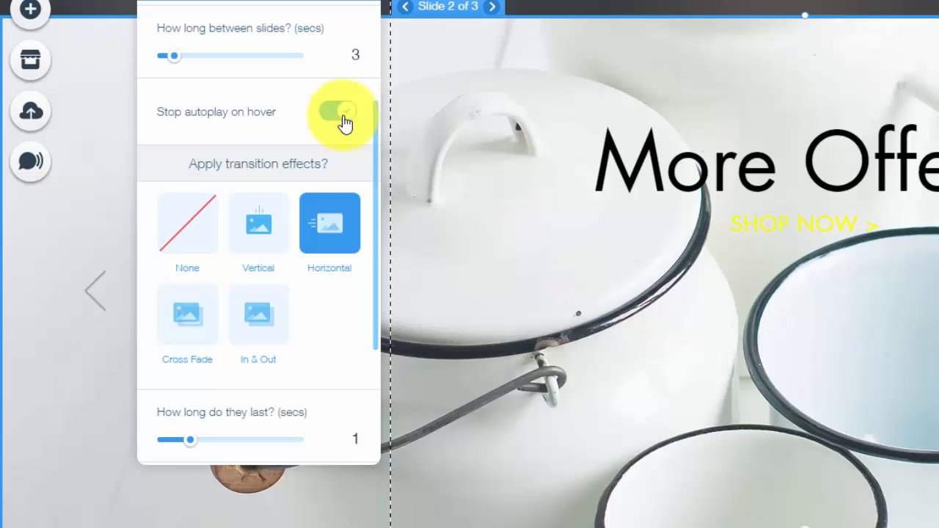
scroll(281, 204, down, 2)
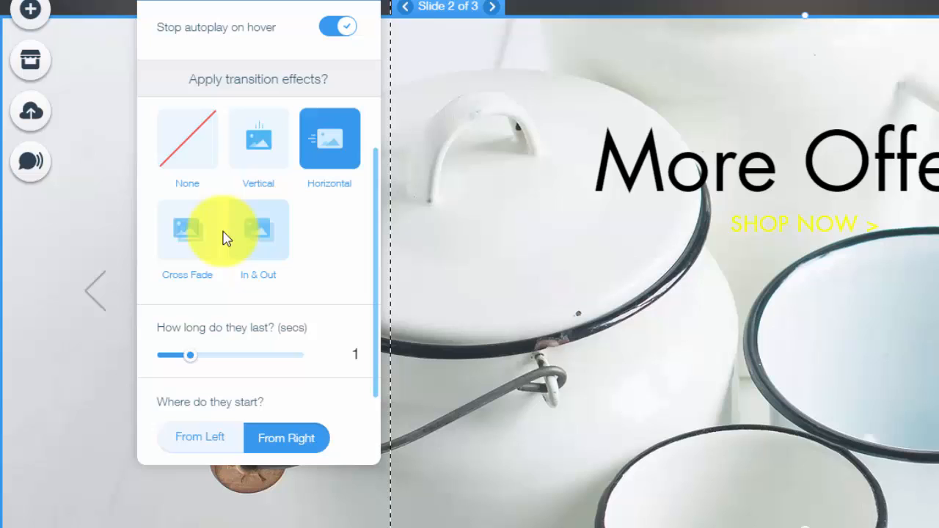
scroll(301, 219, down, 2)
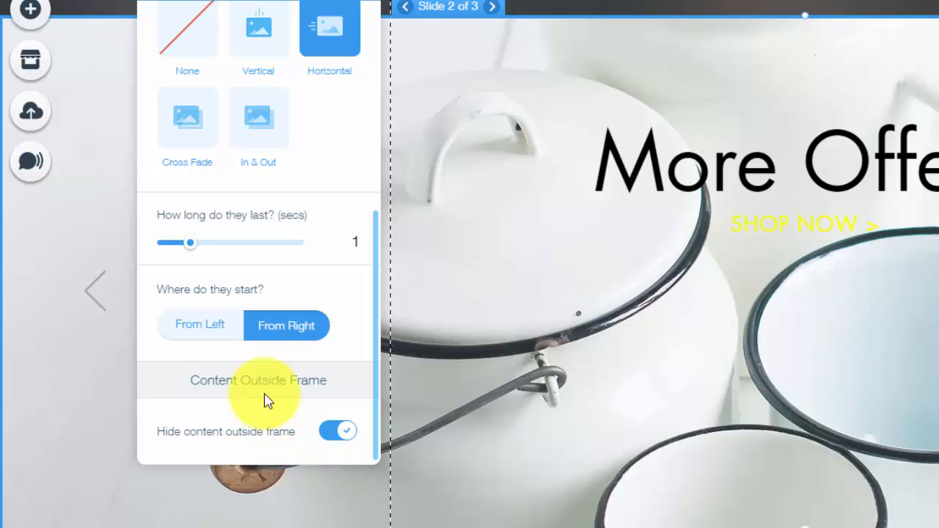
scroll(285, 302, up, 3)
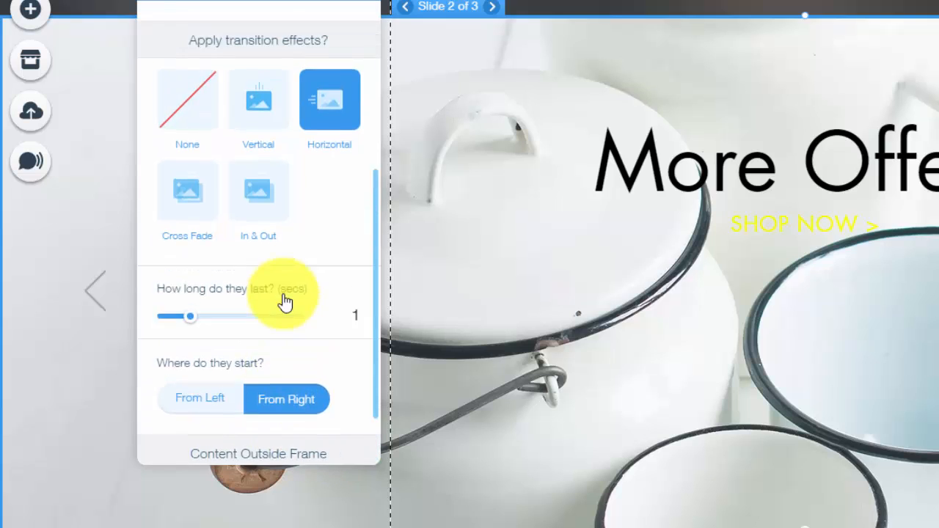
scroll(285, 301, up, 3)
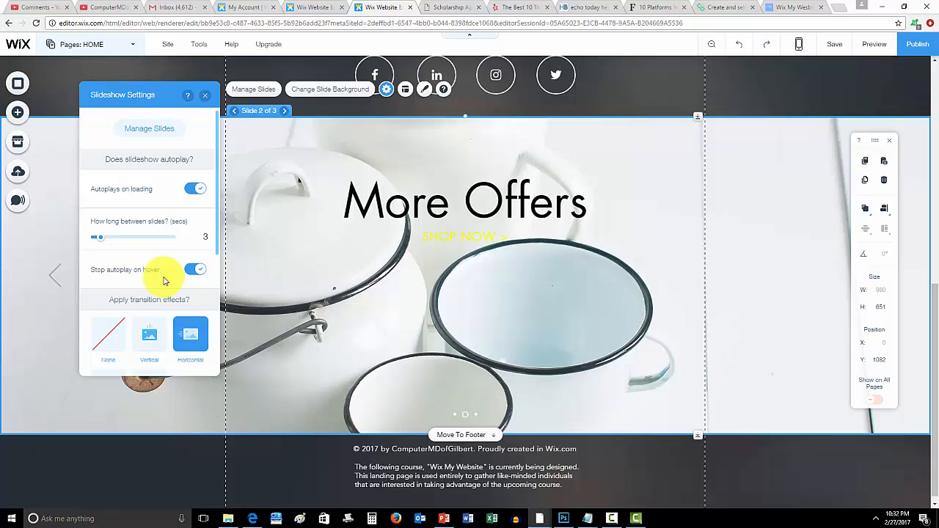
Apply the design preset with light arrows on dark square backgrounds to the slideshow
click(205, 96)
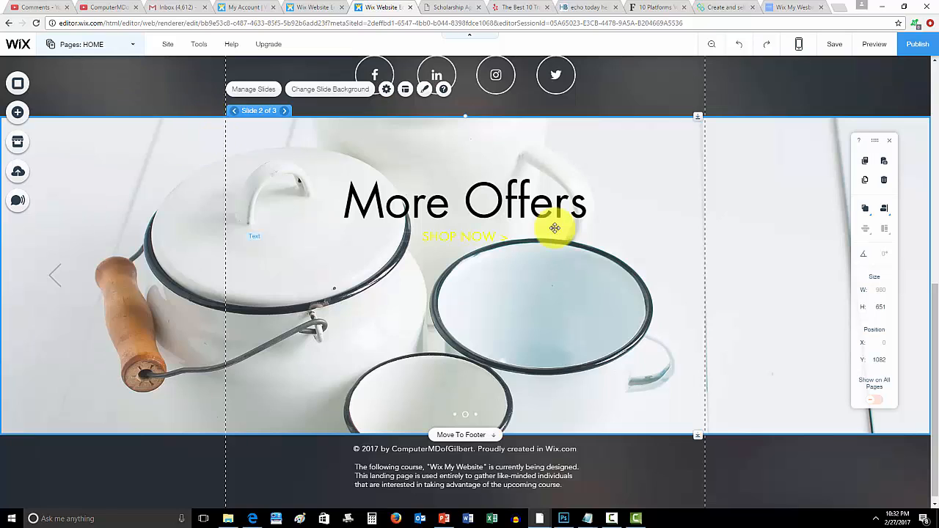
click(424, 90)
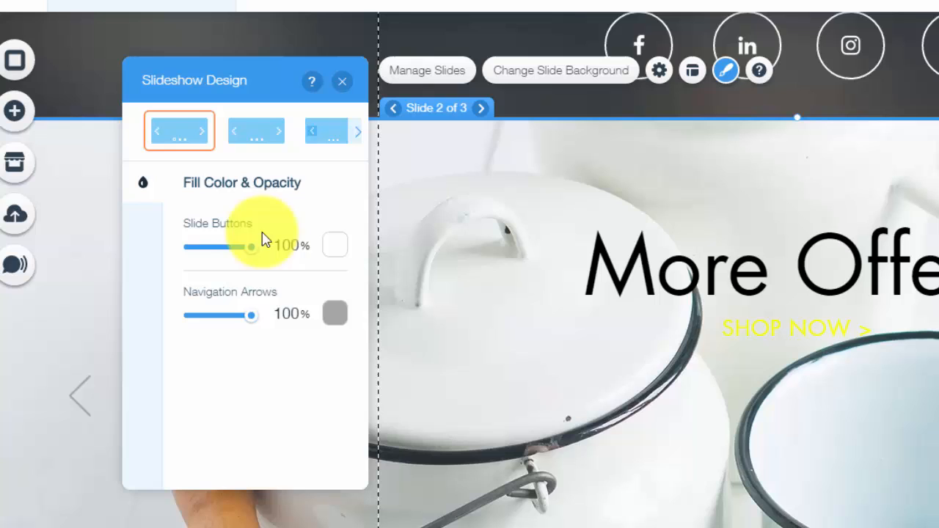
click(336, 315)
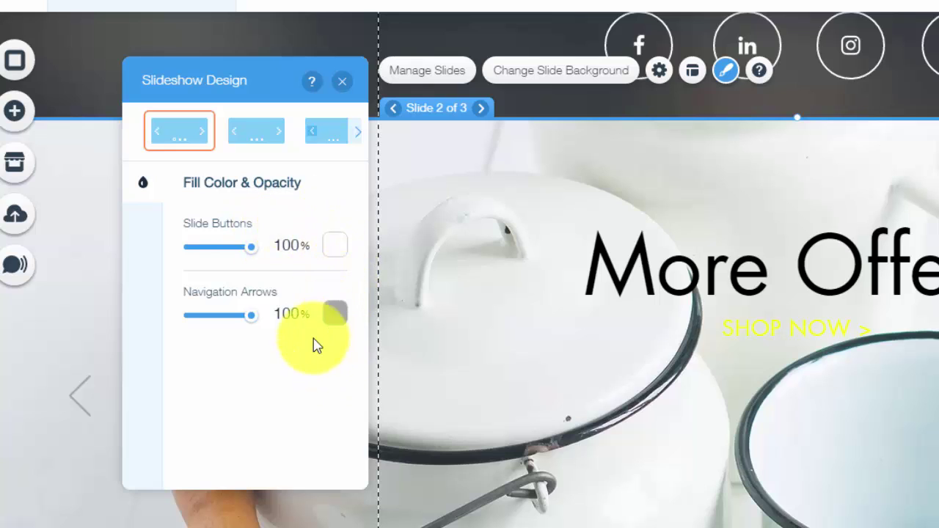
click(267, 139)
click(316, 135)
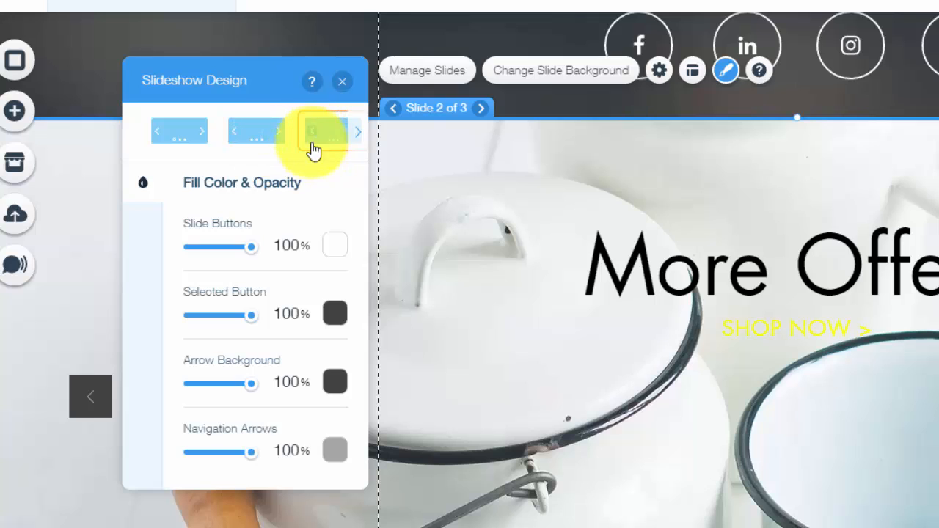
click(342, 81)
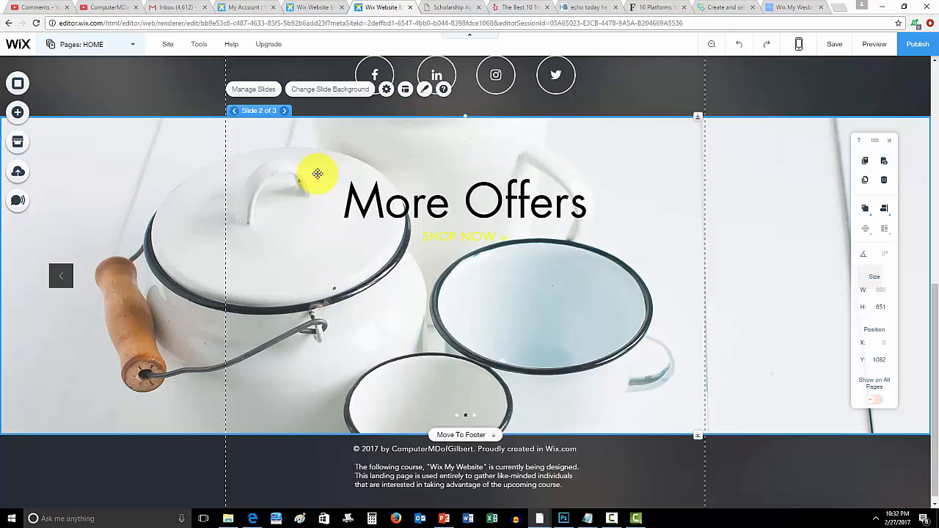
scroll(317, 174, up, 5)
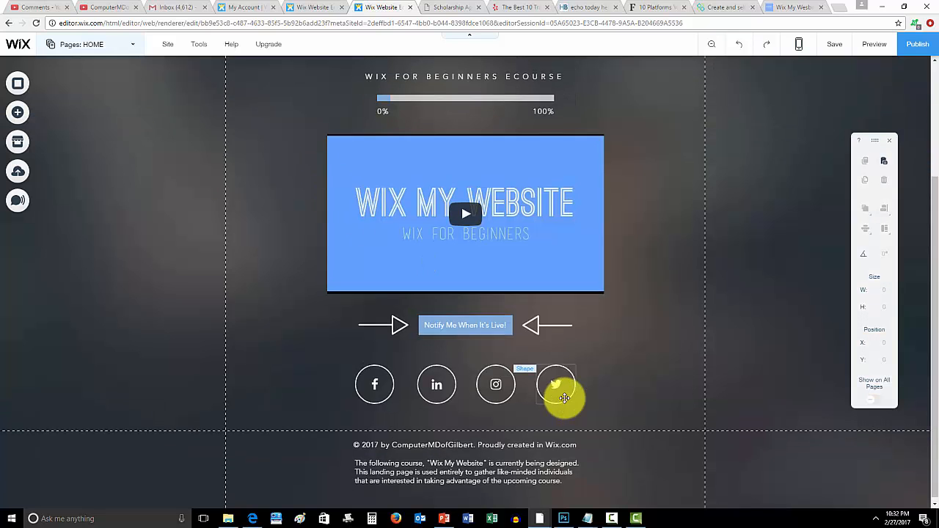
scroll(565, 396, up, 3)
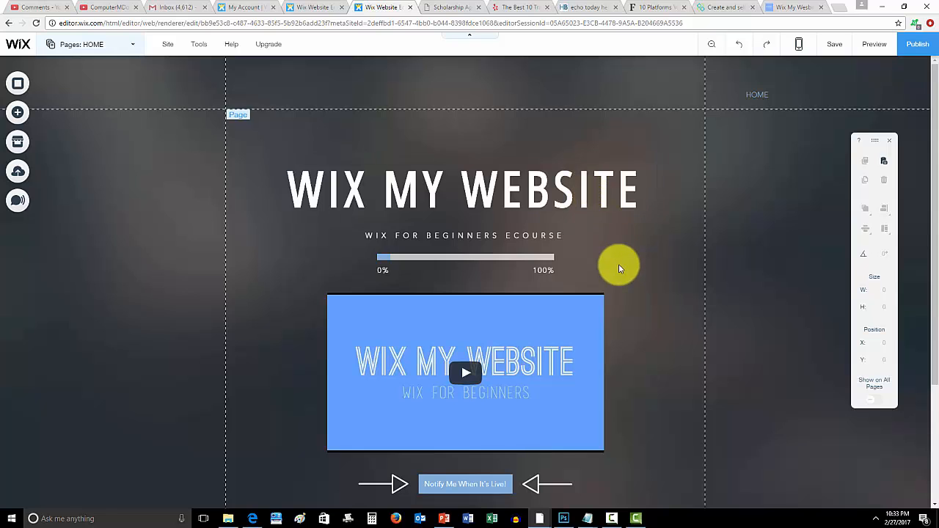
scroll(619, 265, down, 2)
scroll(621, 265, up, 2)
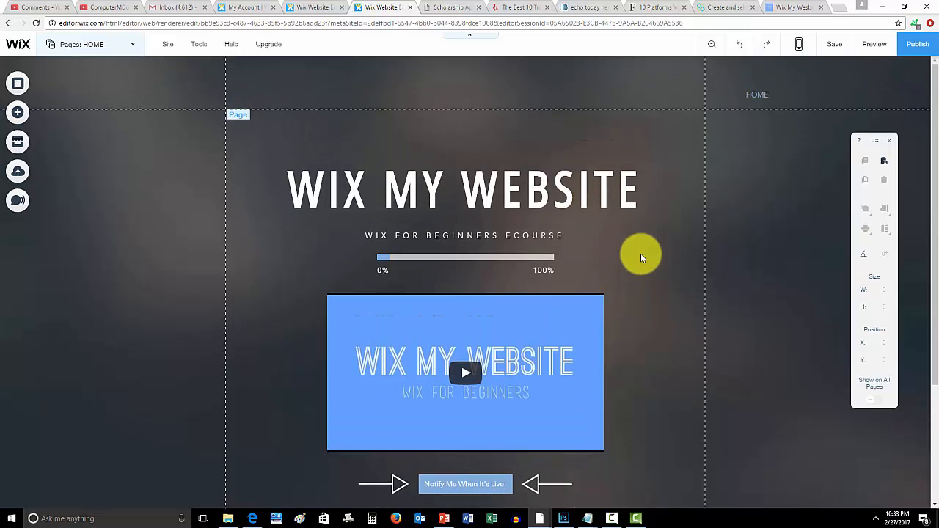